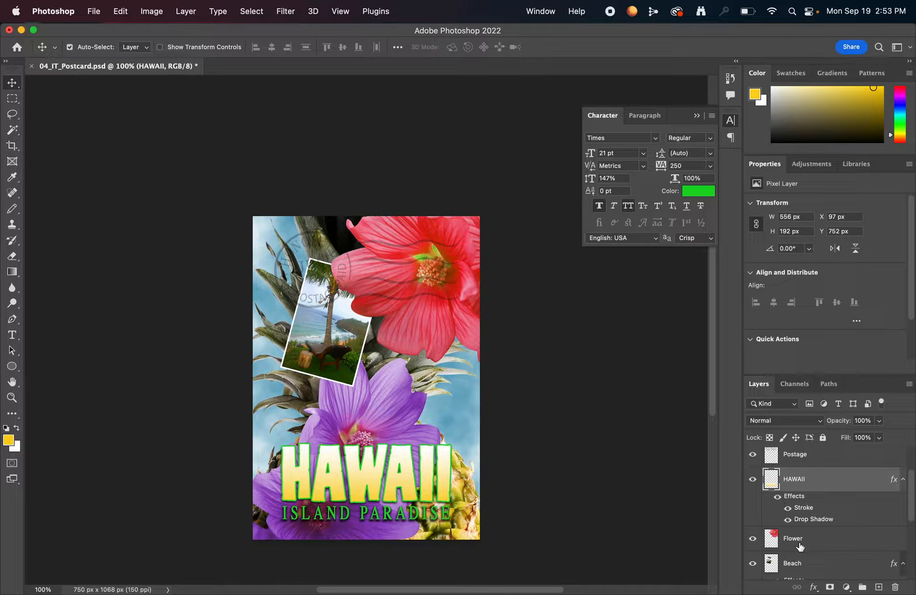
# Add a drop shadow to the Flower layer: Multiply, 60% opacity, 78° angle, 13 px distance, 9% spread, 10 px size.
pyautogui.click(810, 545)
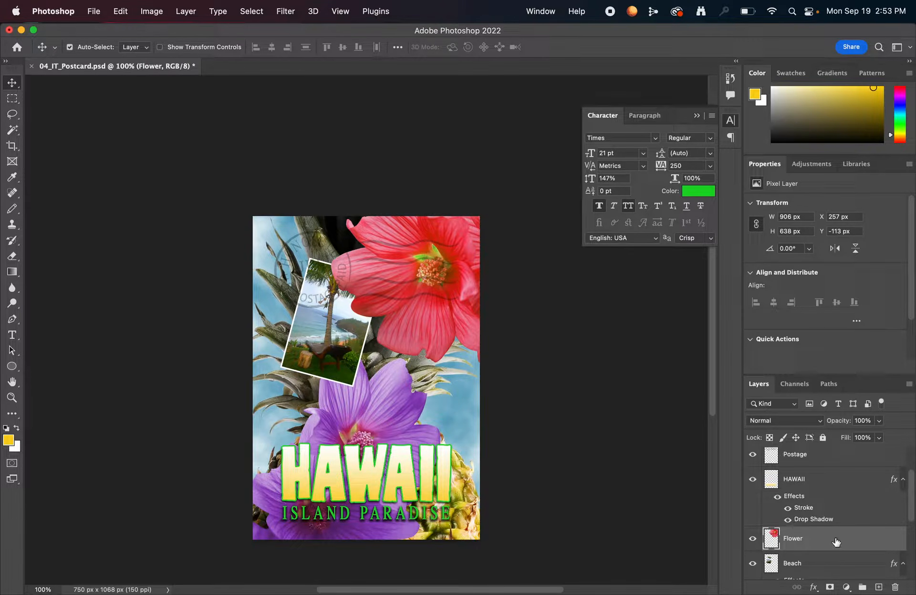
pyautogui.scroll(-1, 837, 536)
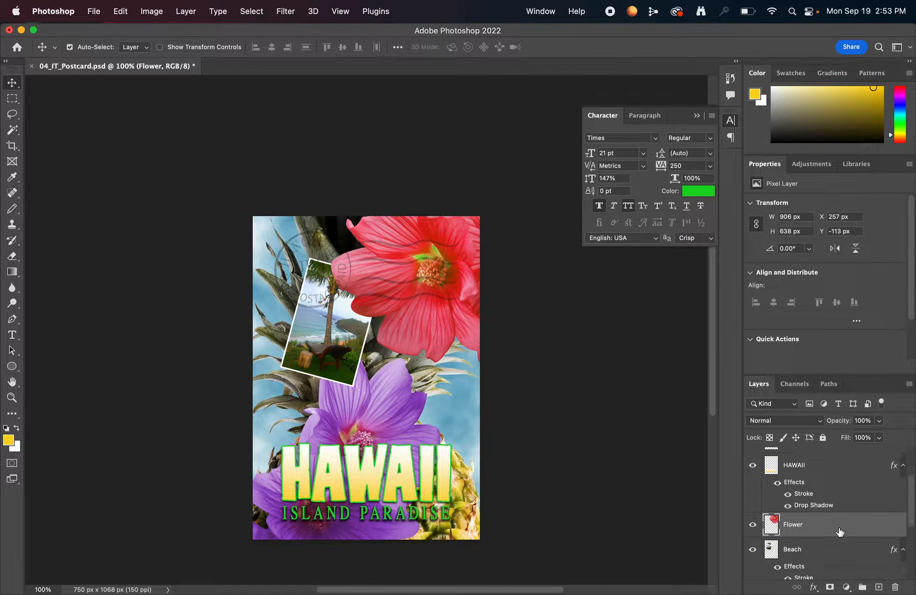
pyautogui.click(813, 588)
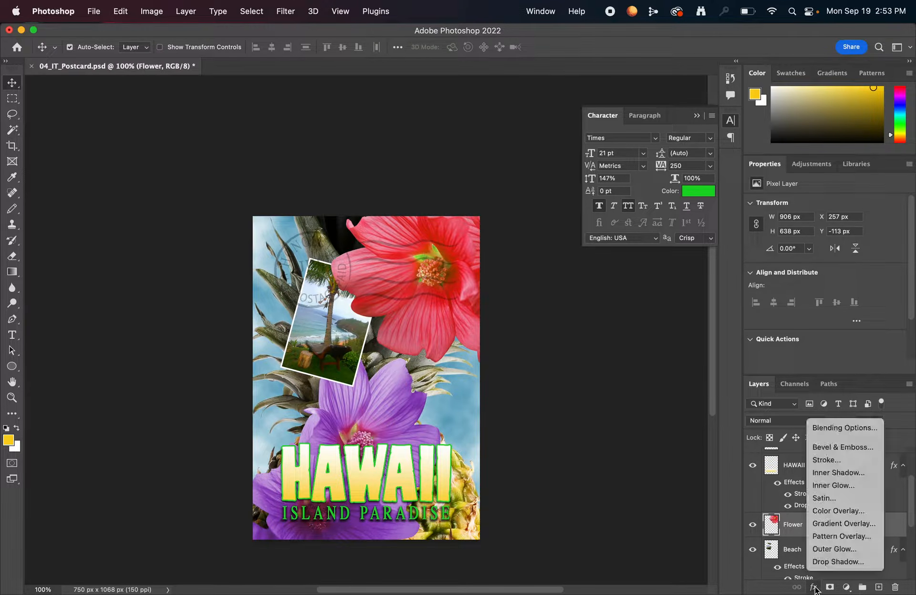
pyautogui.click(839, 562)
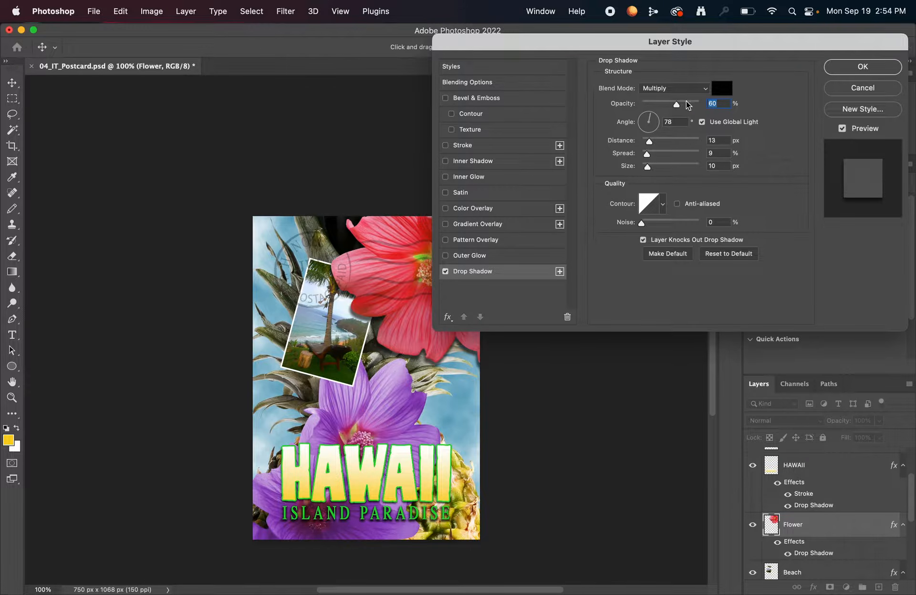
pyautogui.click(720, 105)
pyautogui.doubleClick(720, 105)
pyautogui.doubleClick(716, 140)
pyautogui.doubleClick(721, 154)
# Add a purple Multiply satin effect to the Flower layer with 20% opacity, 90° angle, 22 px distance and 80 px size, and apply the styles.
pyautogui.click(445, 193)
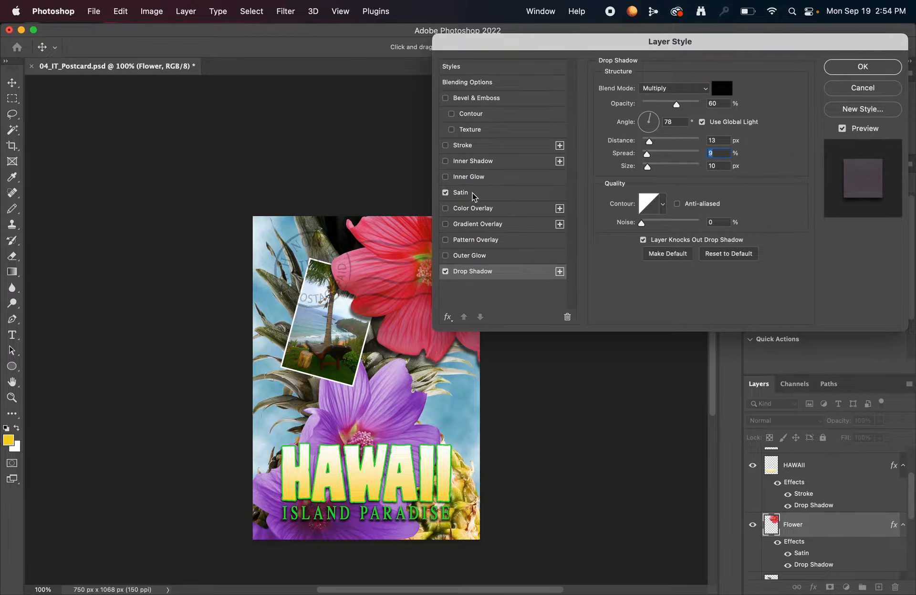
pyautogui.click(470, 193)
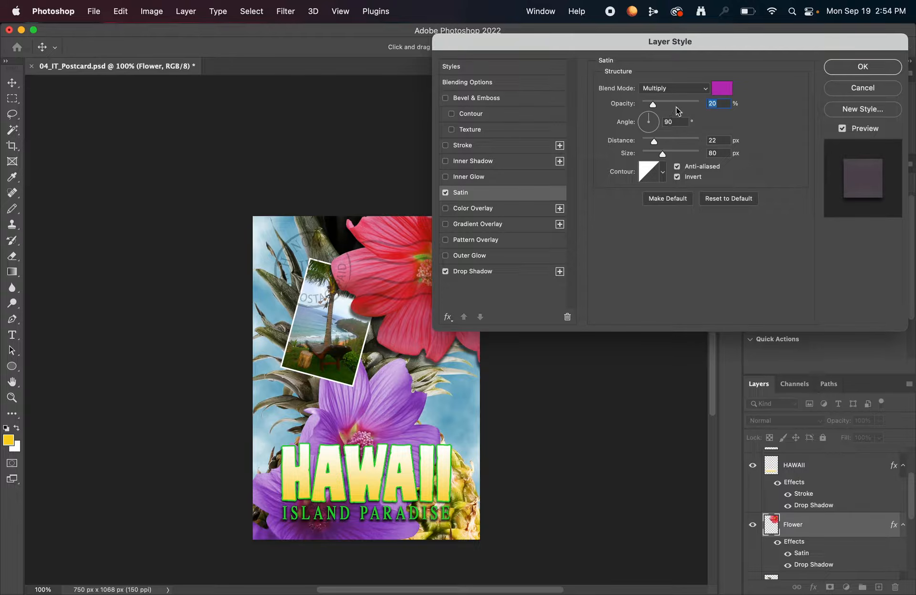
pyautogui.click(722, 92)
pyautogui.moveTo(582, 187); pyautogui.dragTo(561, 194)
pyautogui.click(725, 148)
pyautogui.doubleClick(718, 140)
pyautogui.click(852, 67)
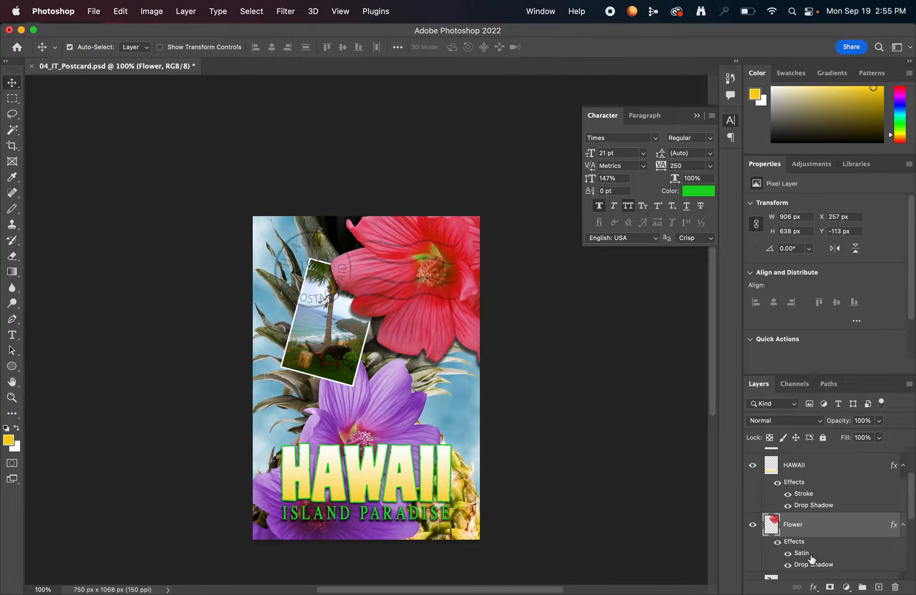
# Switch the Flower layer's effects off and on to compare the flower with and without them.
pyautogui.click(777, 543)
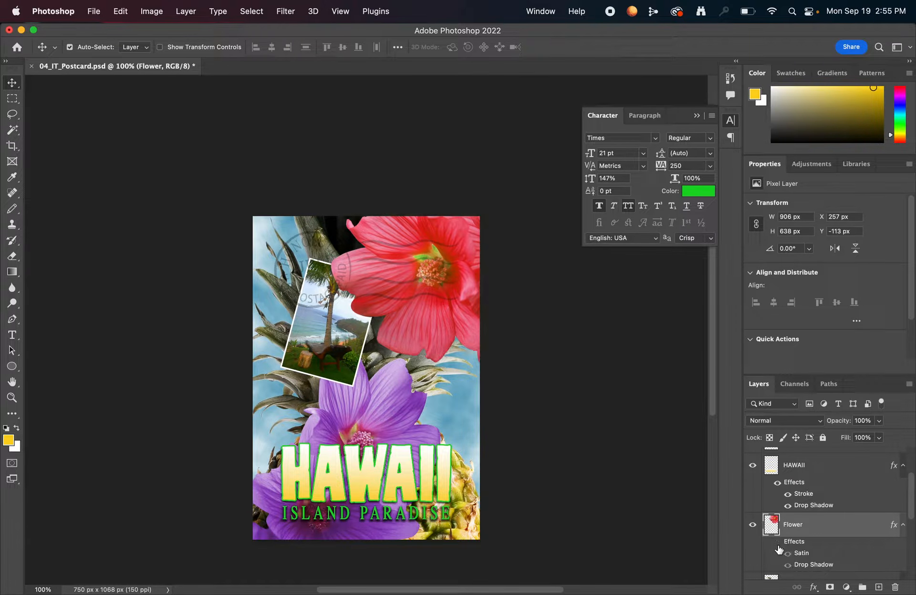
pyautogui.click(777, 544)
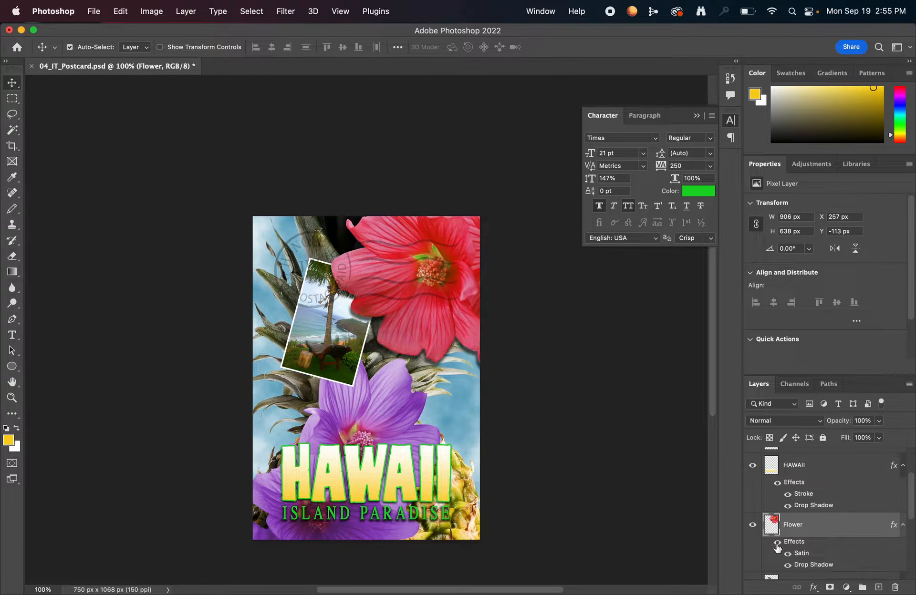
pyautogui.click(777, 543)
pyautogui.click(777, 543)
# Add a Hue/Saturation adjustment layer directly above the Flower2 layer.
pyautogui.scroll(-5, 832, 529)
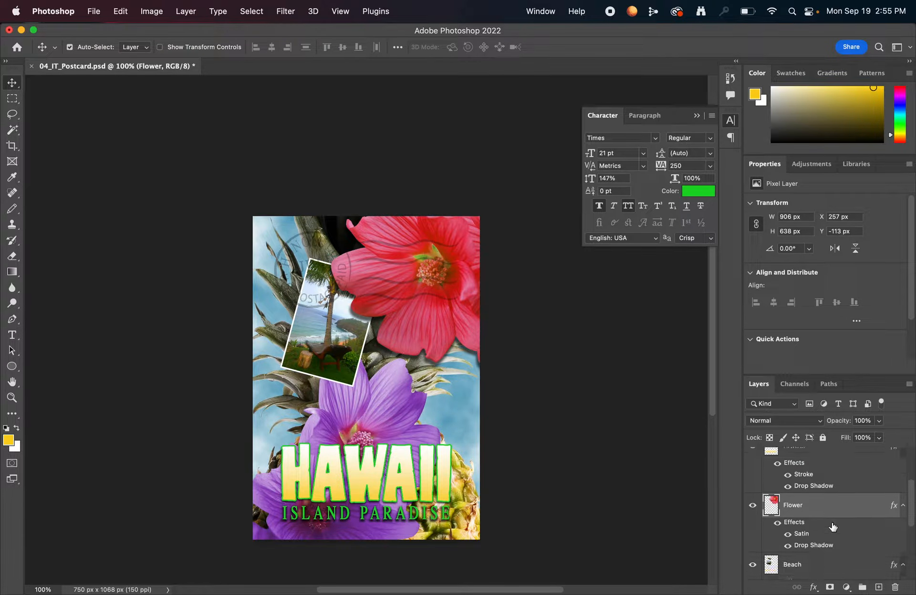
pyautogui.scroll(-3, 821, 535)
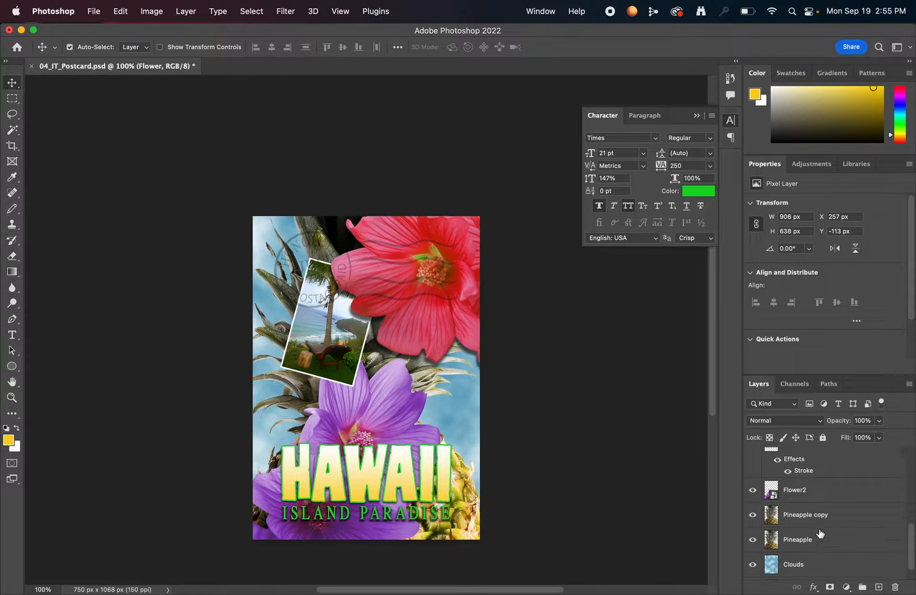
pyautogui.click(822, 493)
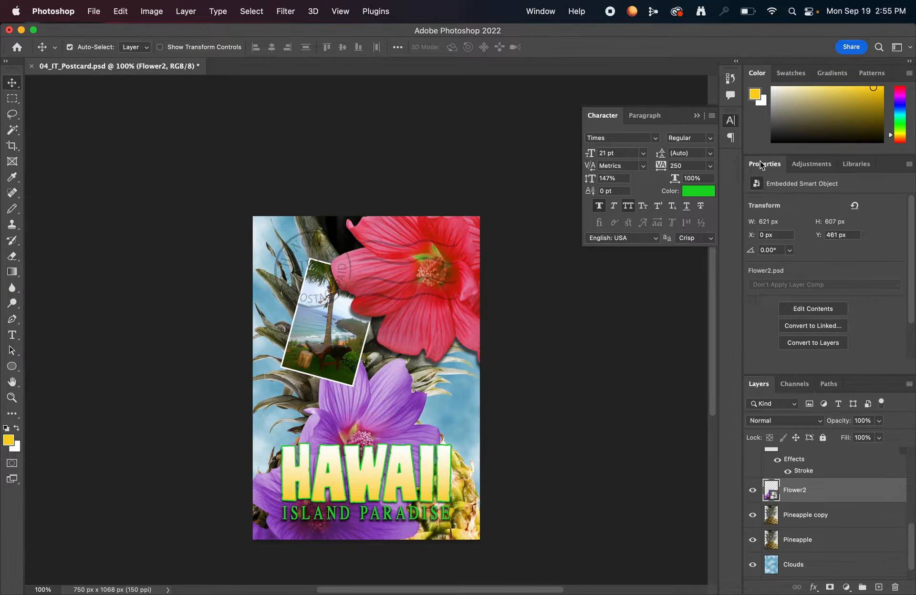
pyautogui.click(818, 165)
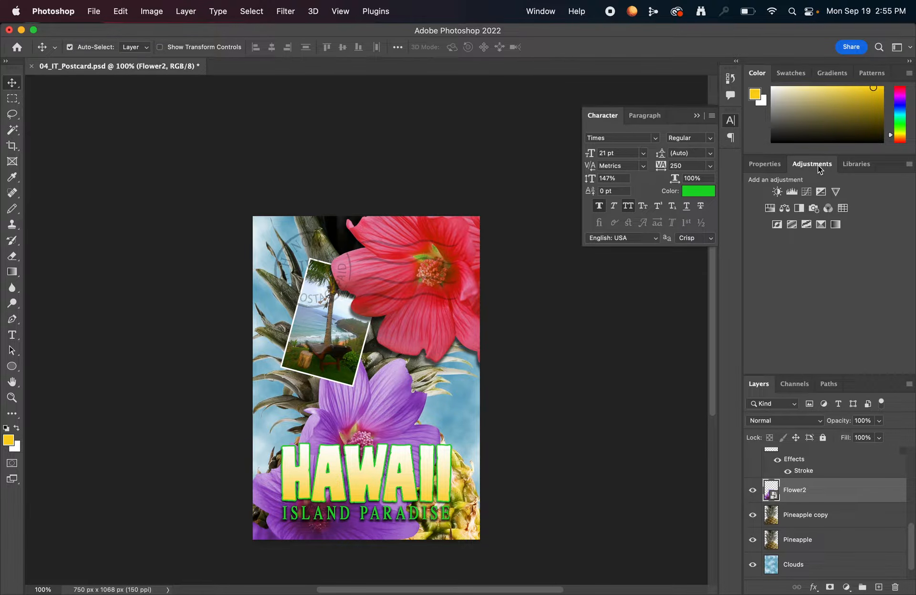
pyautogui.click(770, 209)
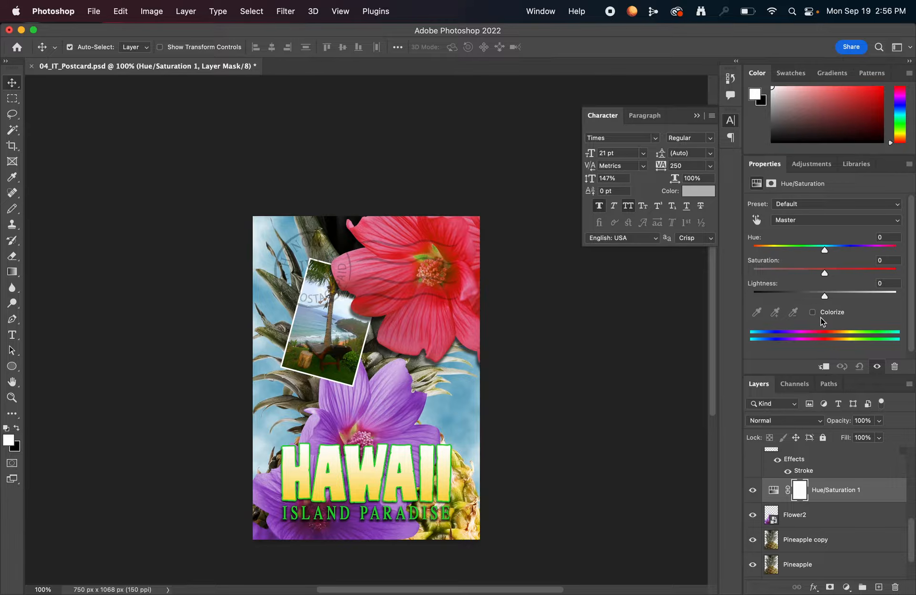
# Set the adjustment layer's hue to +43 and saturation to +19.
pyautogui.click(882, 237)
pyautogui.doubleClick(882, 236)
pyautogui.write('43')
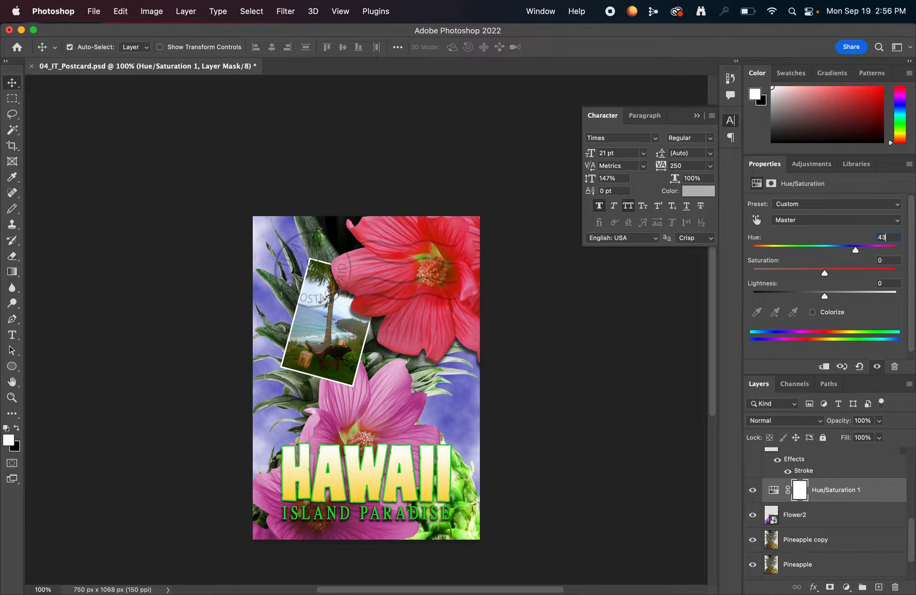
pyautogui.press('Tab')
pyautogui.write('19')
pyautogui.press('Tab')
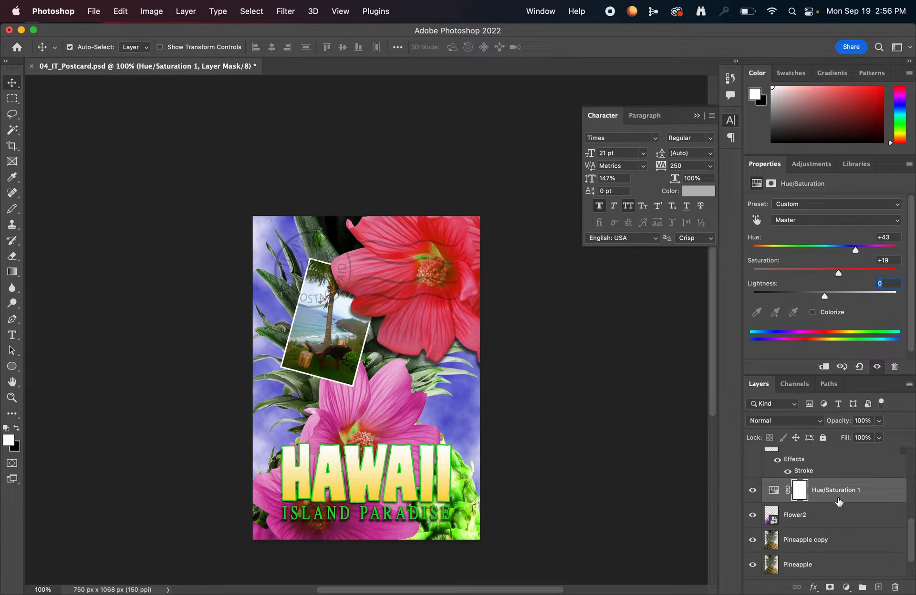
# Toggle the Hue/Saturation 1 layer's visibility to compare its effect on the whole postcard.
pyautogui.click(854, 493)
pyautogui.click(752, 491)
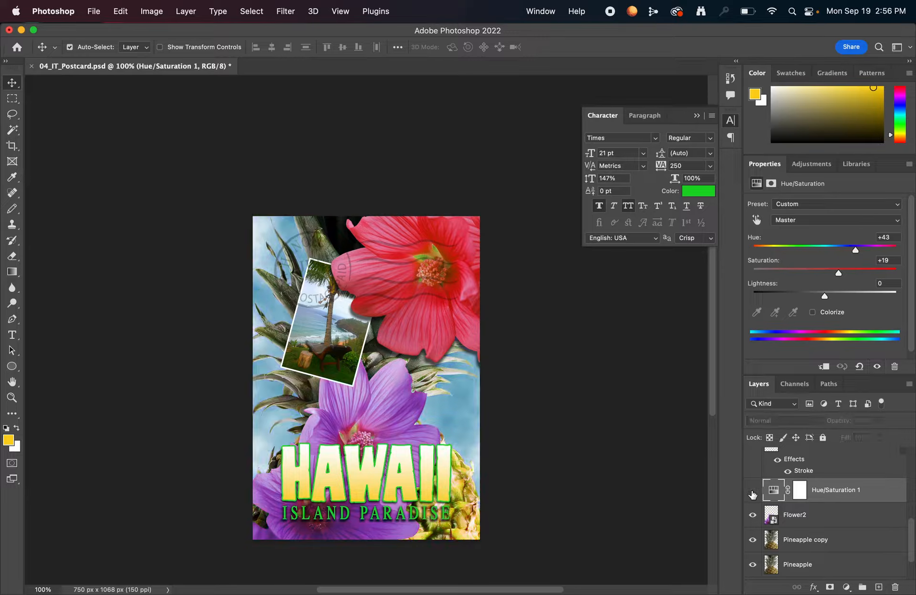
pyautogui.click(752, 492)
pyautogui.click(752, 491)
pyautogui.click(752, 492)
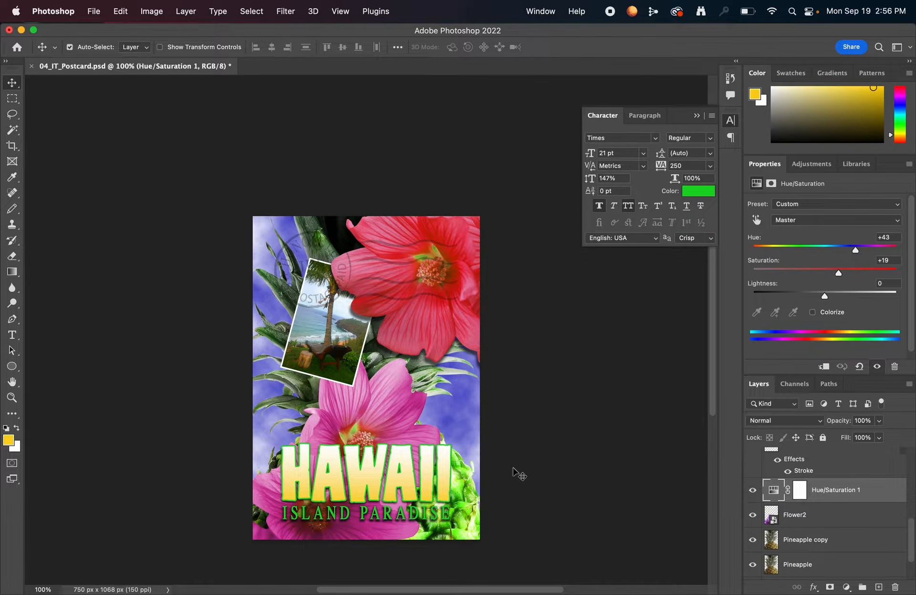
# Create a clipping mask so that Hue/Saturation 1 affects only the Flower2 layer.
pyautogui.scroll(-3, 828, 525)
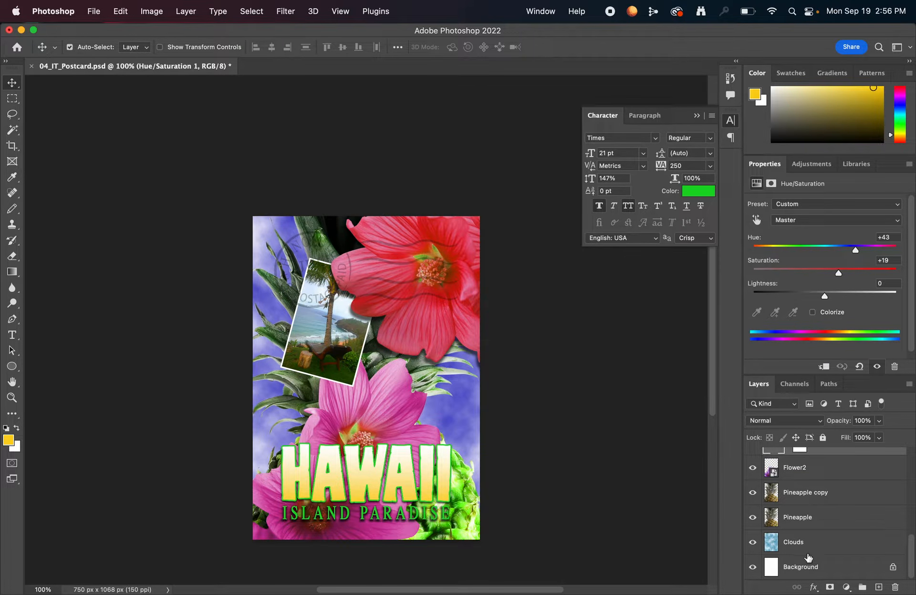
pyautogui.scroll(3, 802, 552)
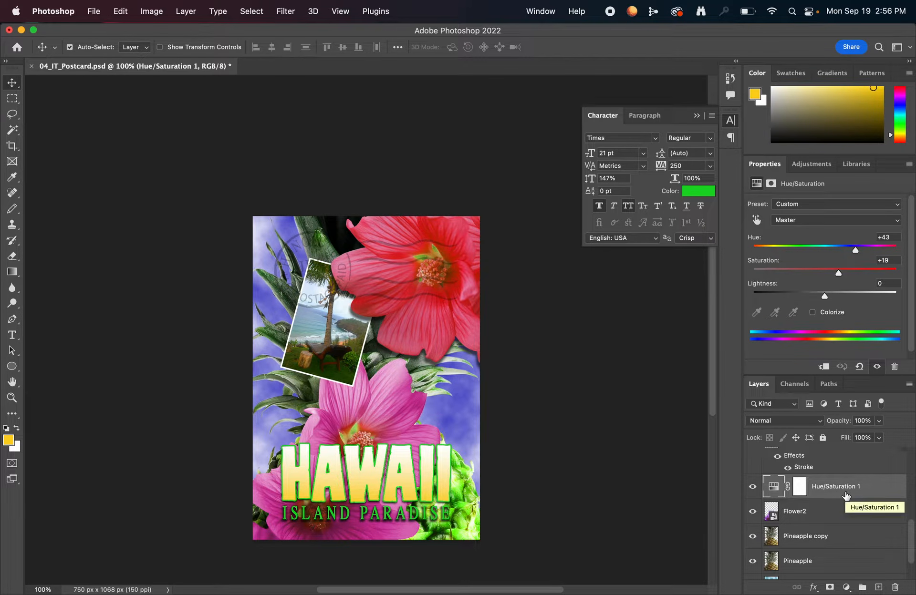
pyautogui.rightClick(848, 487)
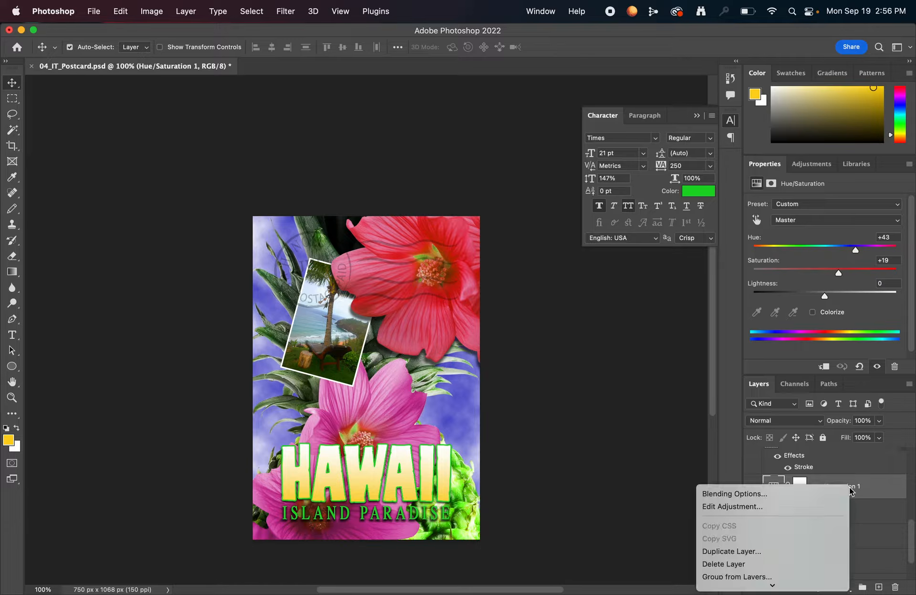
pyautogui.scroll(-5, 822, 506)
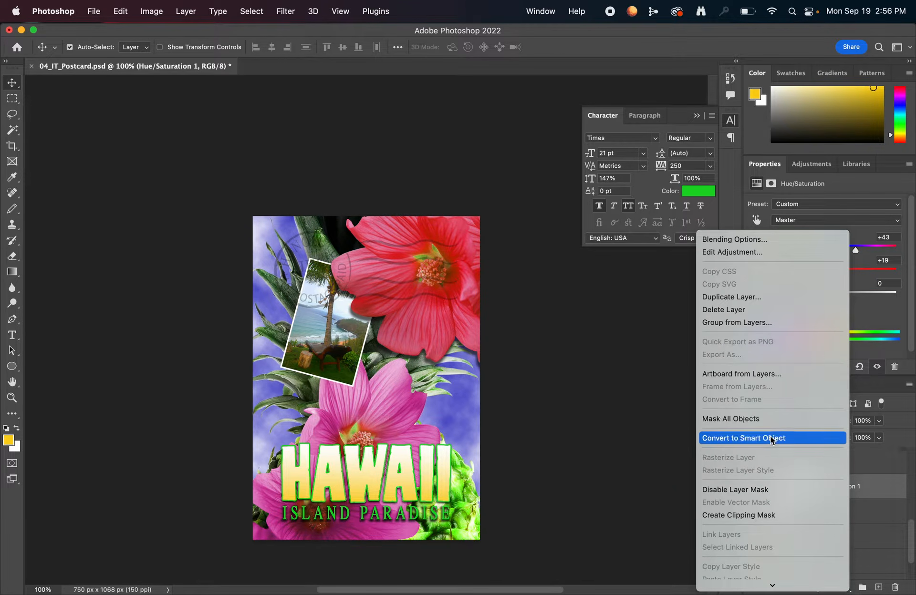
pyautogui.scroll(-2, 772, 441)
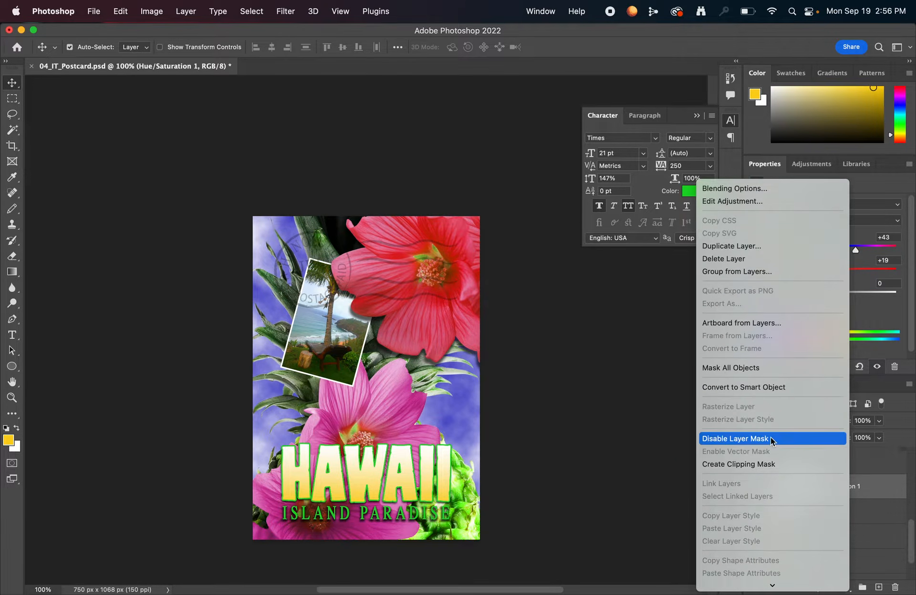
pyautogui.click(777, 464)
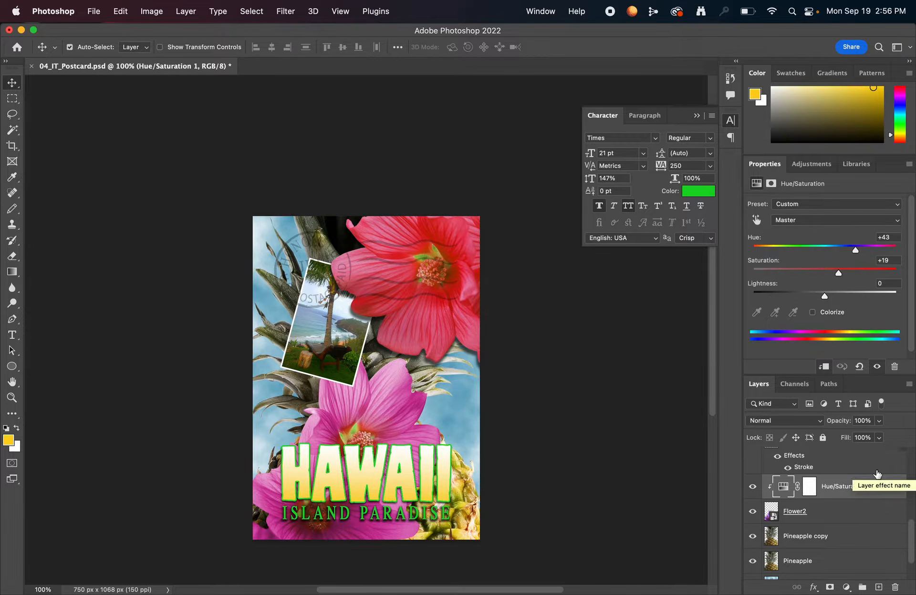
# Toggle the clipped adjustment layer's visibility to compare the original and recolored Flower2.
pyautogui.click(752, 487)
pyautogui.click(752, 488)
pyautogui.click(753, 488)
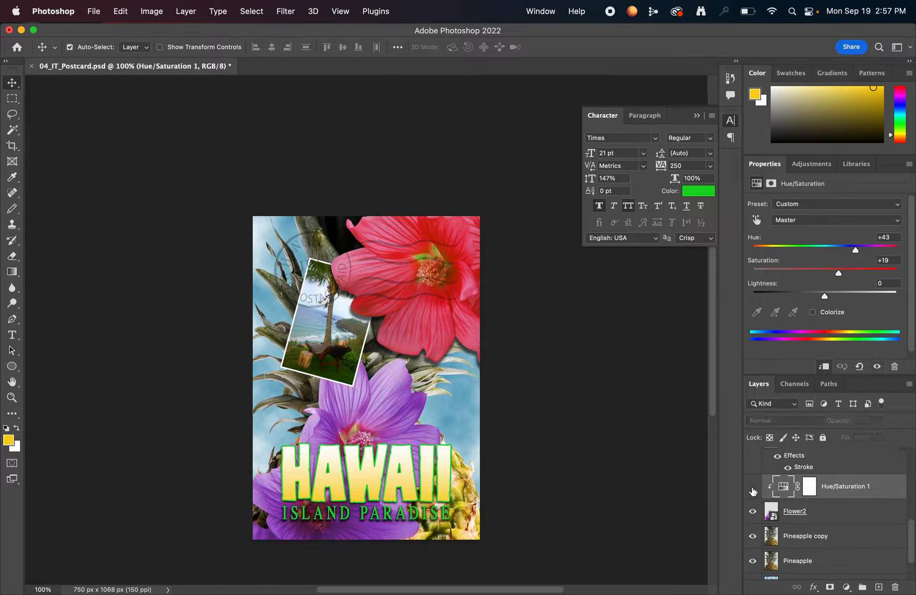
pyautogui.click(753, 487)
pyautogui.click(753, 487)
pyautogui.click(753, 487)
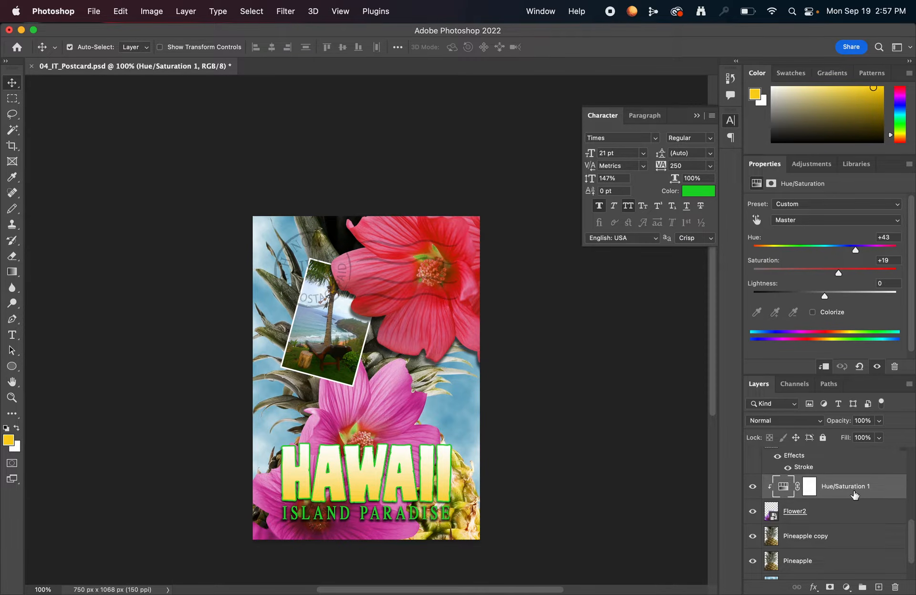
# Move the Flower2 layer above Hue/Saturation 1, and move it back directly below that adjustment layer.
pyautogui.scroll(-2, 837, 492)
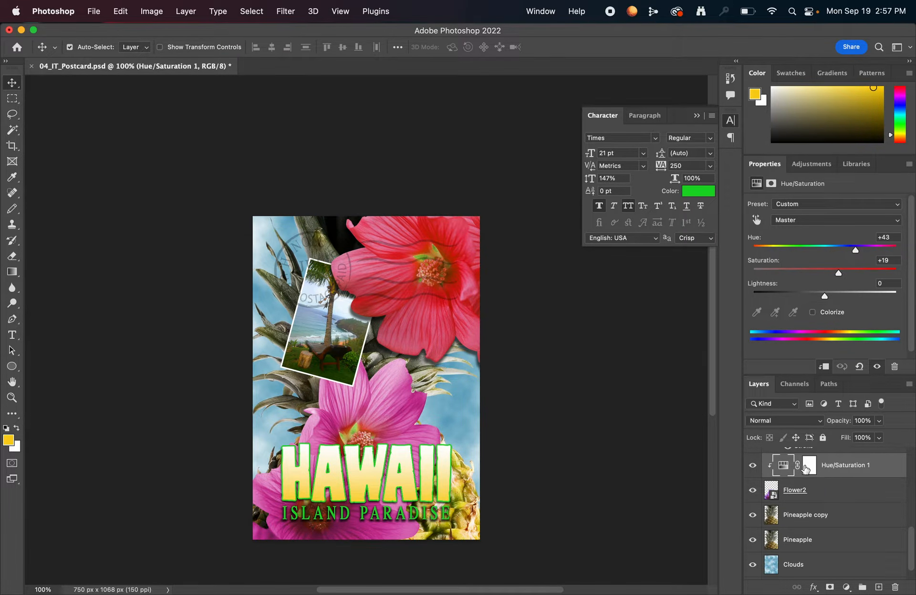
pyautogui.click(821, 495)
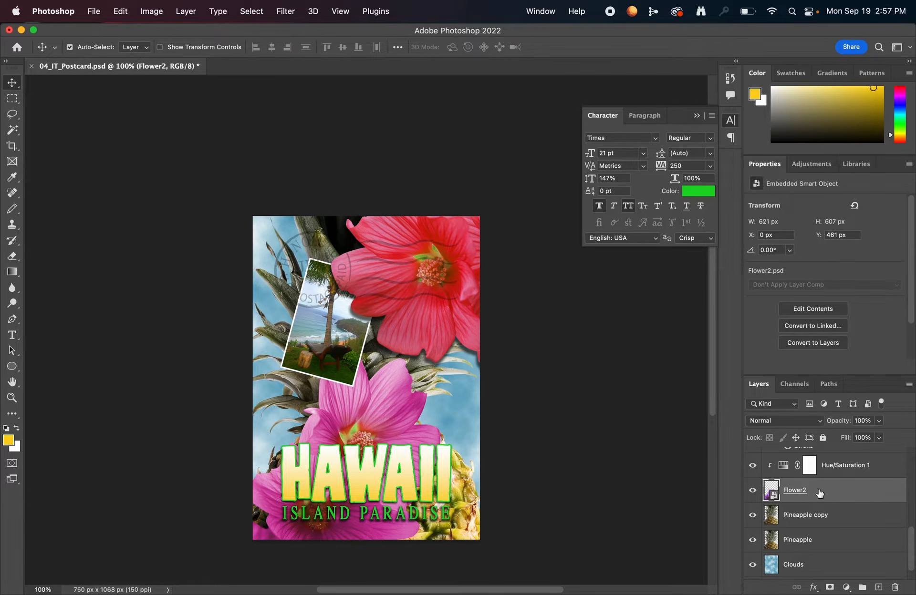
pyautogui.scroll(3, 820, 496)
pyautogui.moveTo(815, 545); pyautogui.dragTo(840, 508)
pyautogui.scroll(-2, 849, 546)
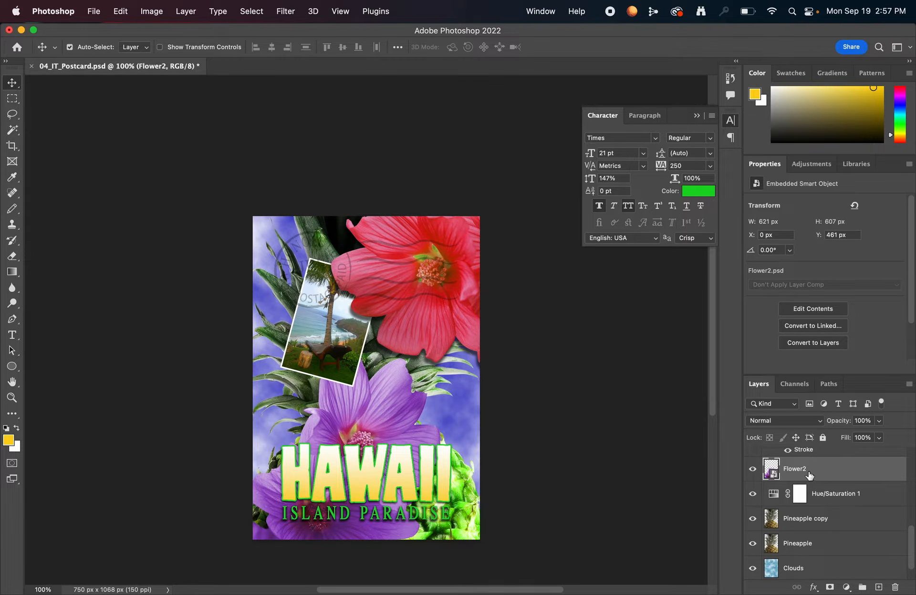
pyautogui.moveTo(835, 476); pyautogui.dragTo(801, 500)
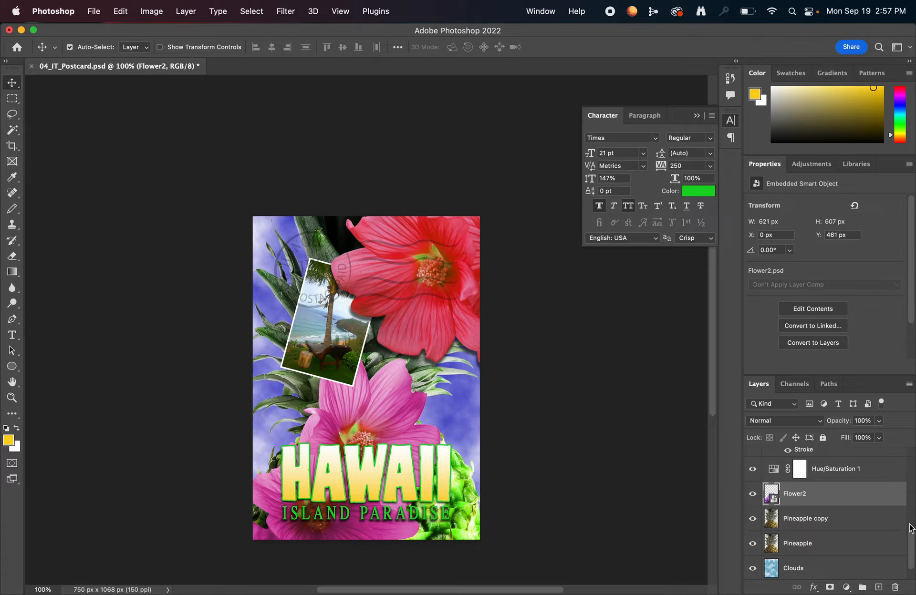
# Clip the Hue/Saturation 1 layer to Flower2 again and save the document.
pyautogui.click(838, 476)
pyautogui.rightClick(848, 472)
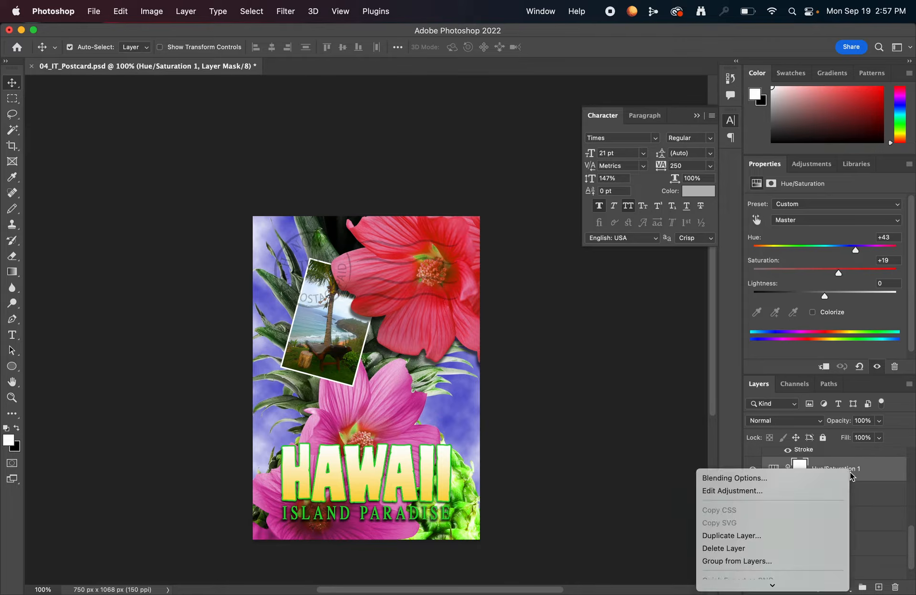
pyautogui.scroll(-3, 771, 524)
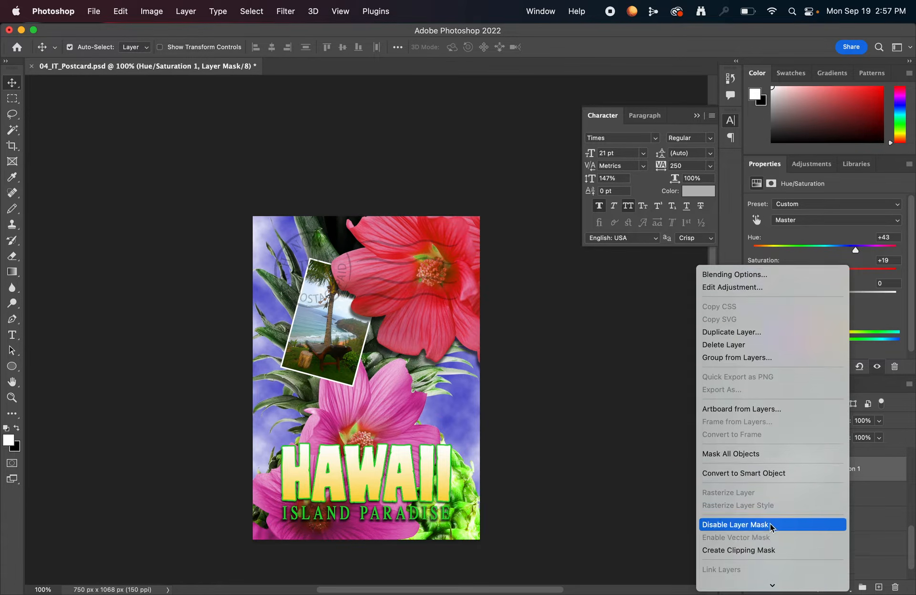
pyautogui.click(764, 525)
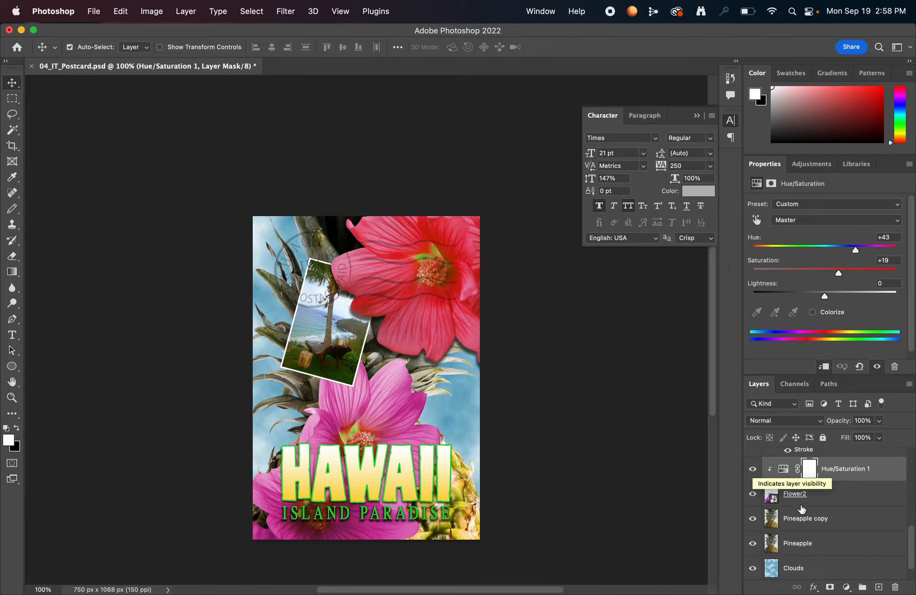
pyautogui.press('super+s')
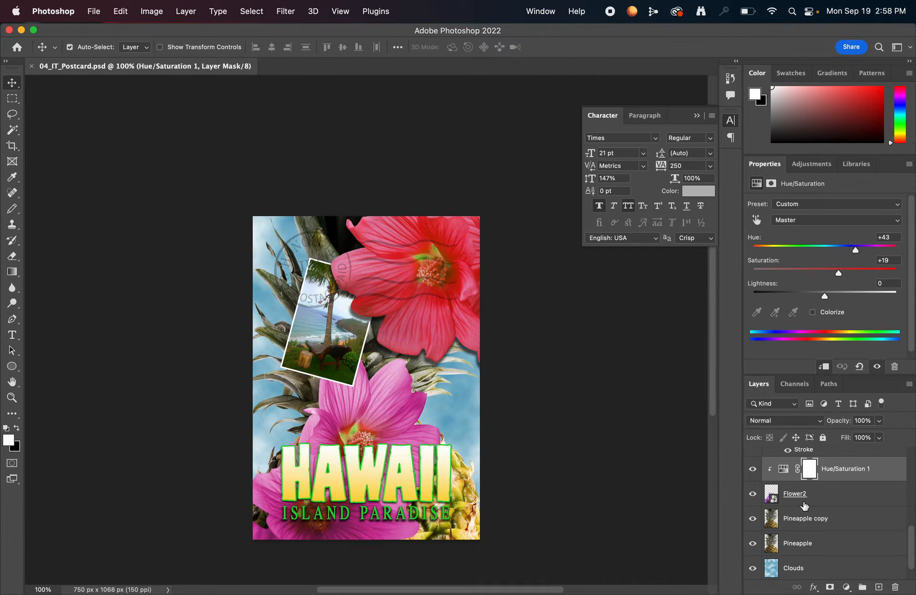
# Review the Drop Shadow settings of the Flower layer and close them without changes.
pyautogui.scroll(5, 804, 507)
pyautogui.scroll(1, 870, 513)
pyautogui.scroll(5, 809, 478)
pyautogui.scroll(1, 811, 479)
pyautogui.scroll(-4, 810, 481)
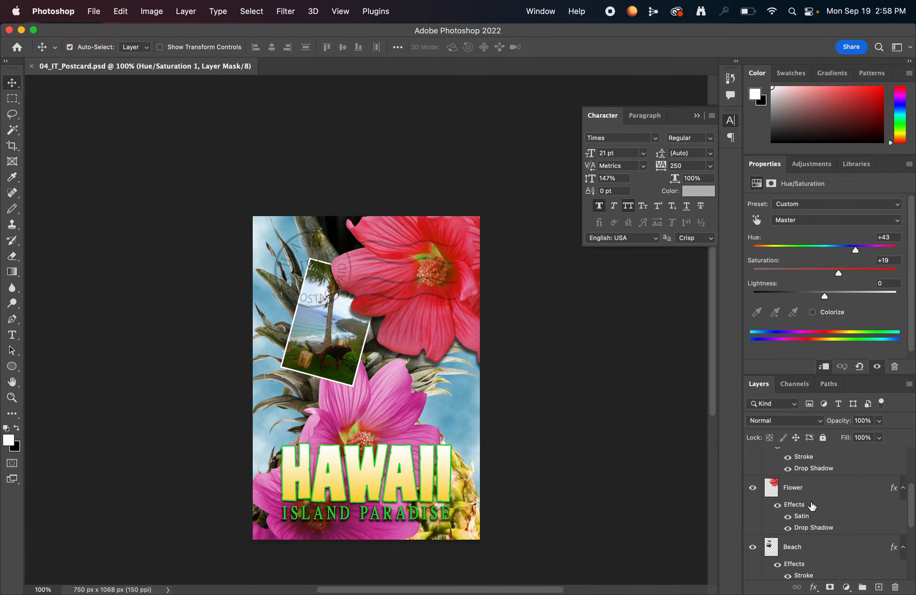
pyautogui.click(812, 507)
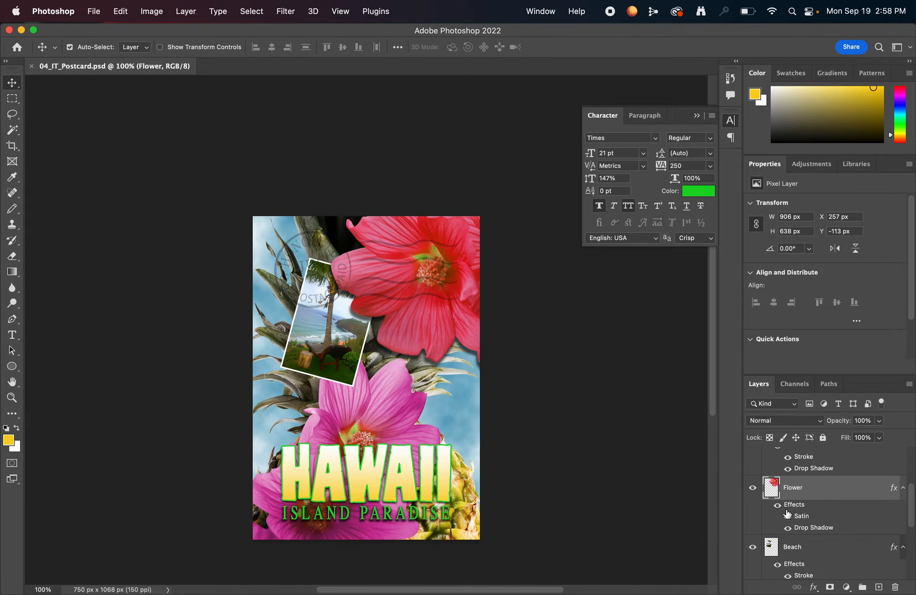
pyautogui.doubleClick(811, 530)
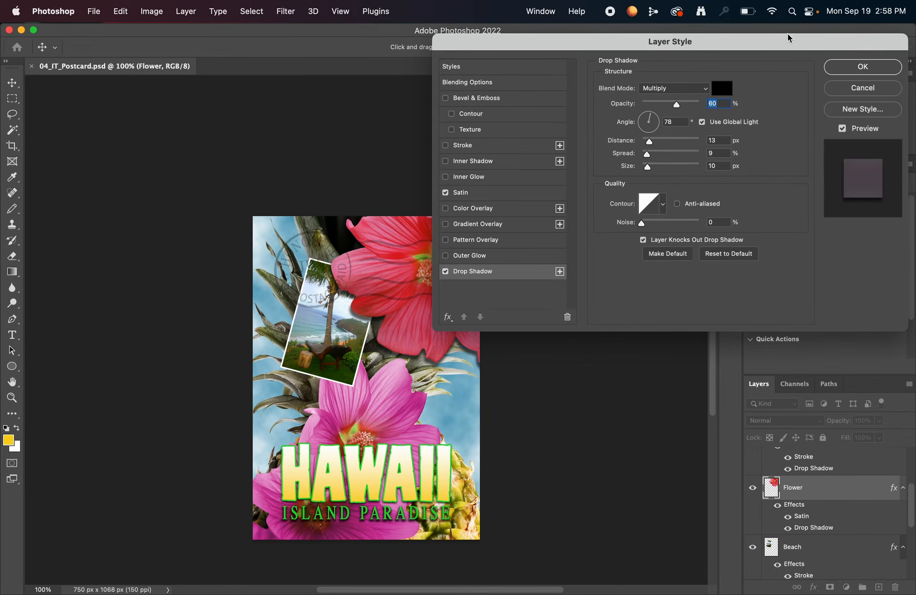
pyautogui.moveTo(788, 35); pyautogui.dragTo(745, 51)
pyautogui.click(813, 85)
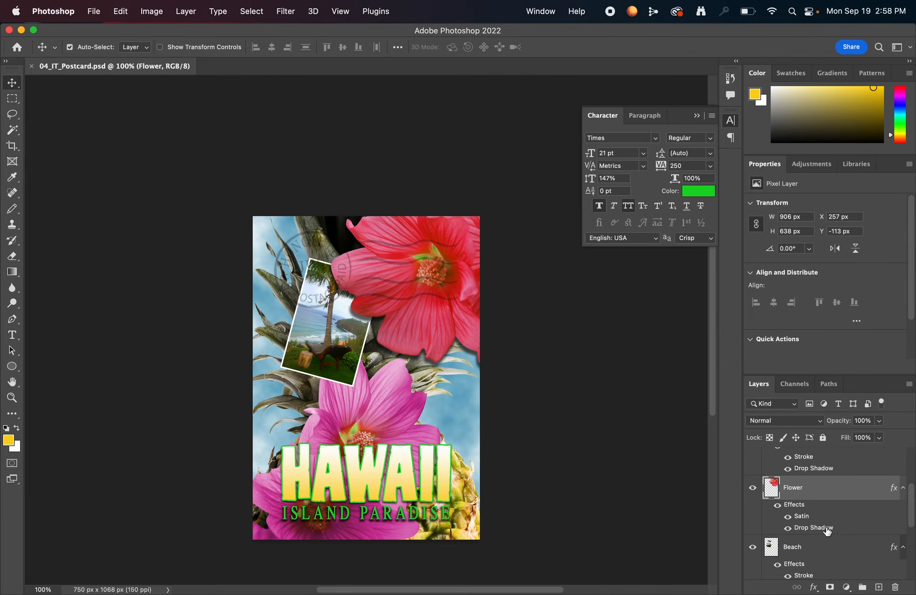
# Try a 42 px distance for the Flower layer's drop shadow.
pyautogui.doubleClick(827, 528)
pyautogui.moveTo(626, 57); pyautogui.dragTo(679, 77)
pyautogui.moveTo(659, 177); pyautogui.dragTo(676, 202)
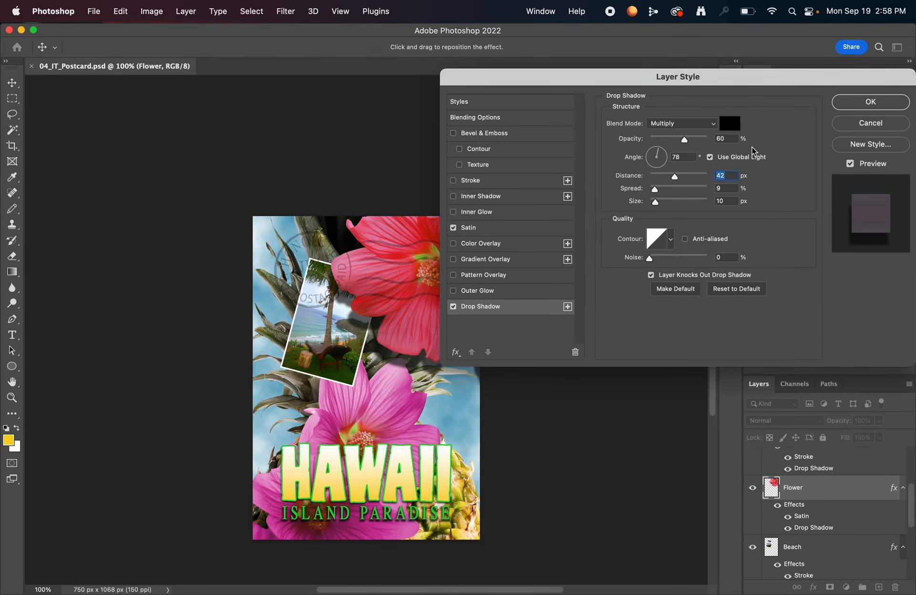
pyautogui.click(867, 101)
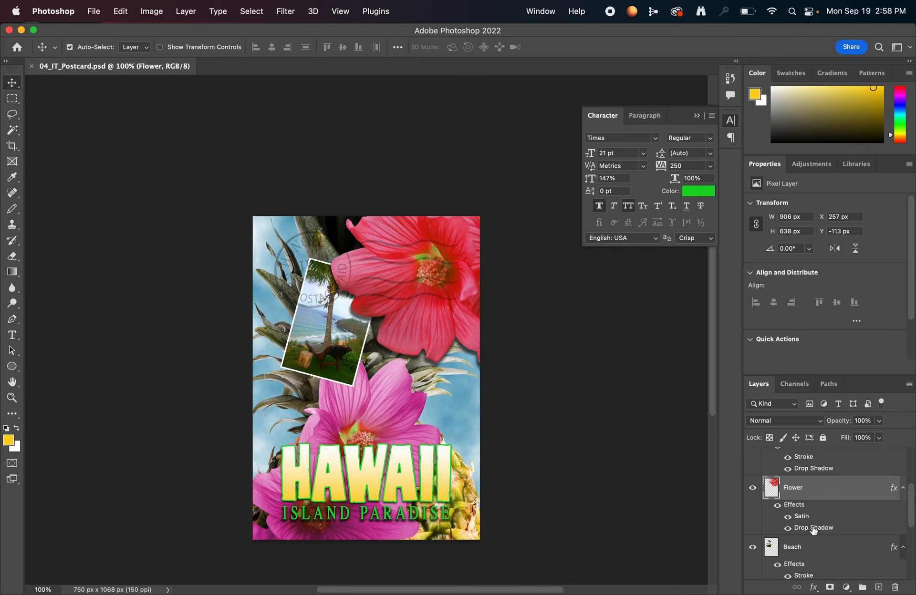